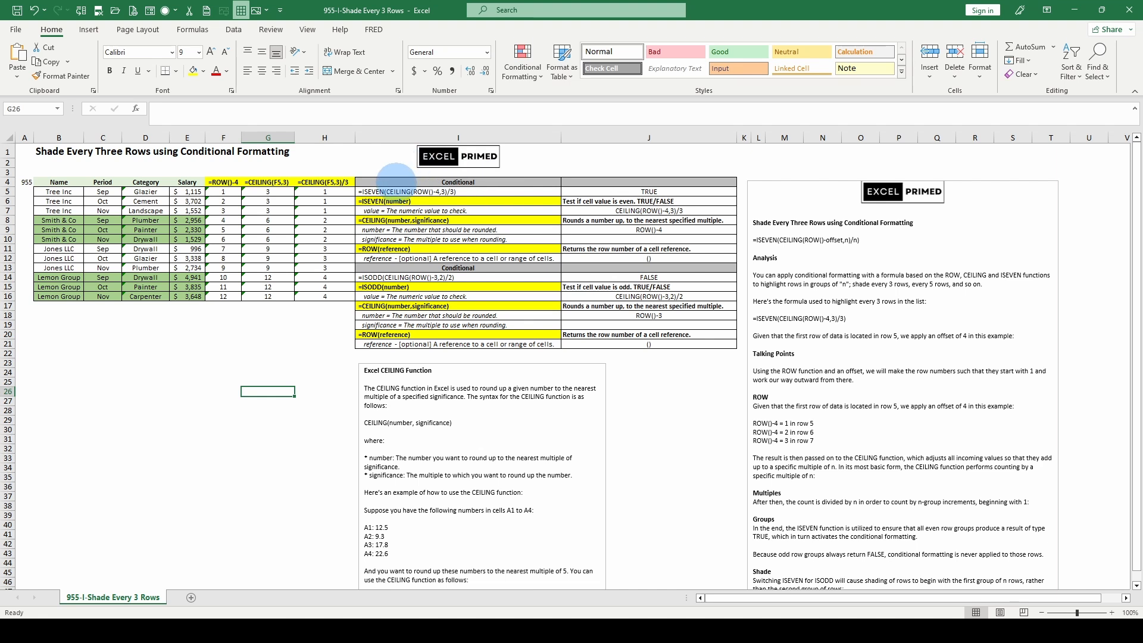
Examine the ISEVEN formula in I5 and the ISODD formula in I14.
{"action": "left_click", "coordinate": [393, 191]}
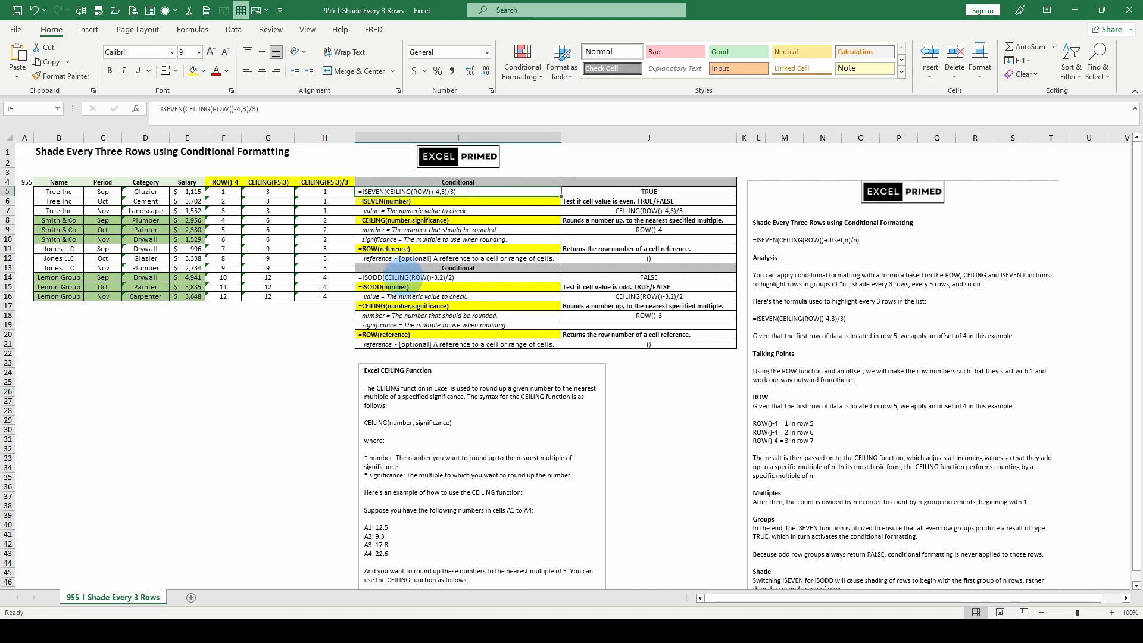
{"action": "left_click", "coordinate": [404, 277]}
{"action": "left_click", "coordinate": [405, 191]}
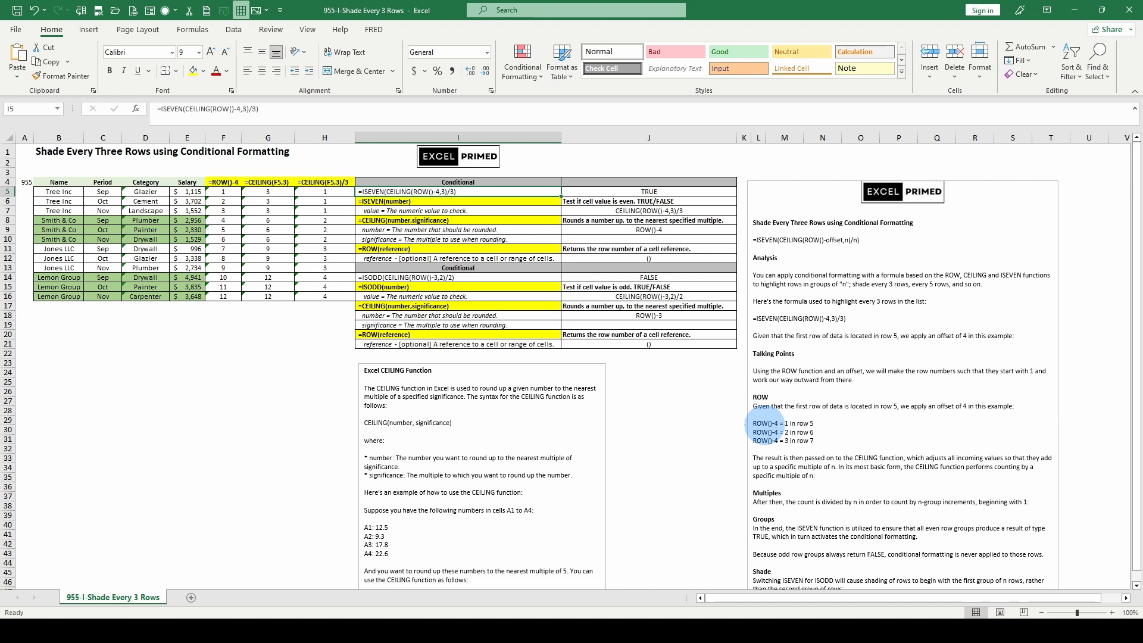
Inspect the ROW and CEILING helper formulas in columns F and G for the first two data rows.
{"action": "left_click", "coordinate": [223, 191]}
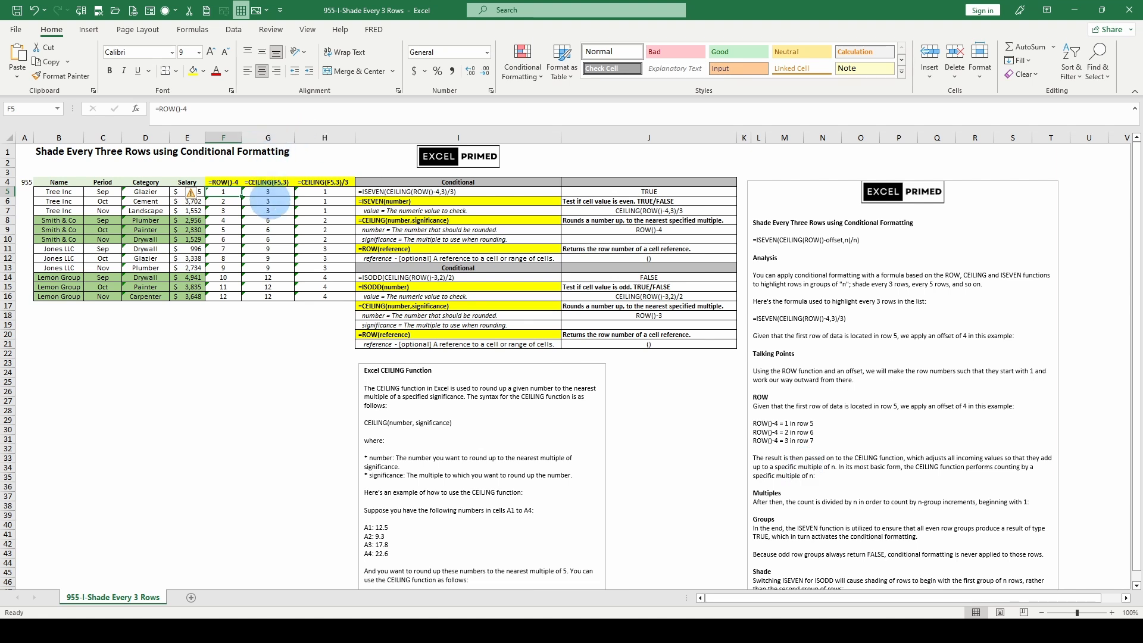
{"action": "left_click", "coordinate": [267, 192]}
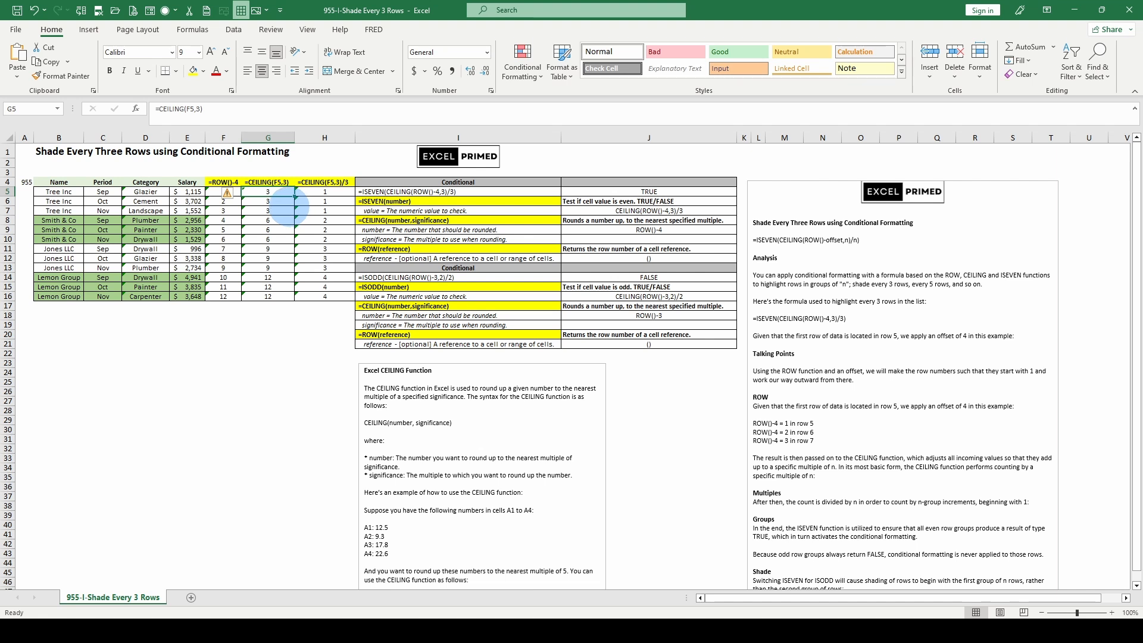
{"action": "left_click", "coordinate": [275, 201]}
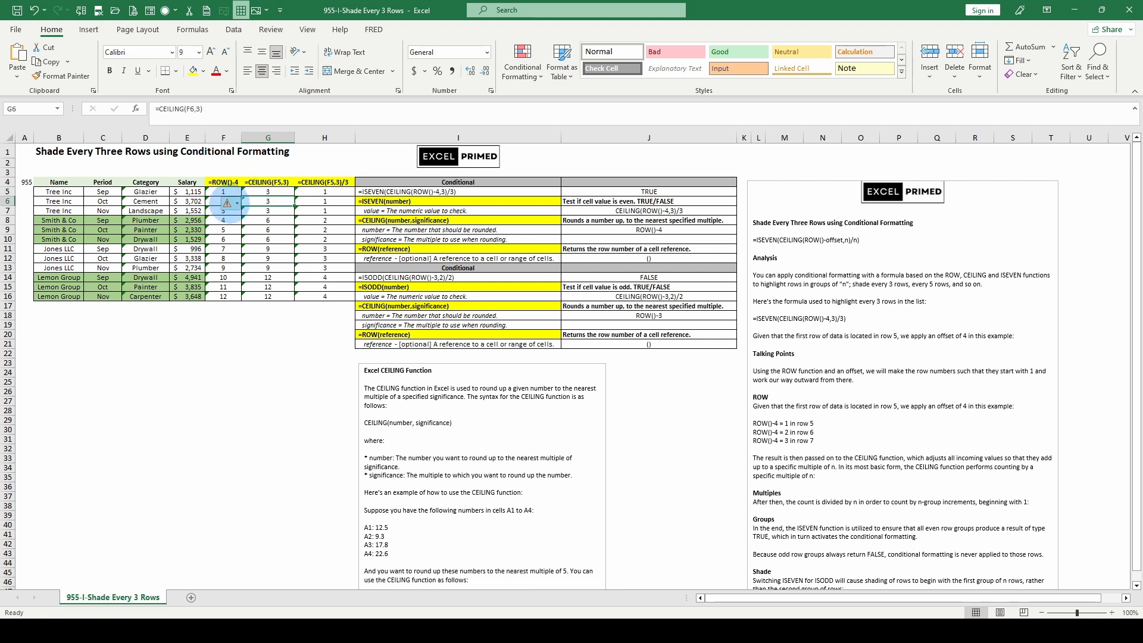
{"action": "left_click", "coordinate": [221, 201]}
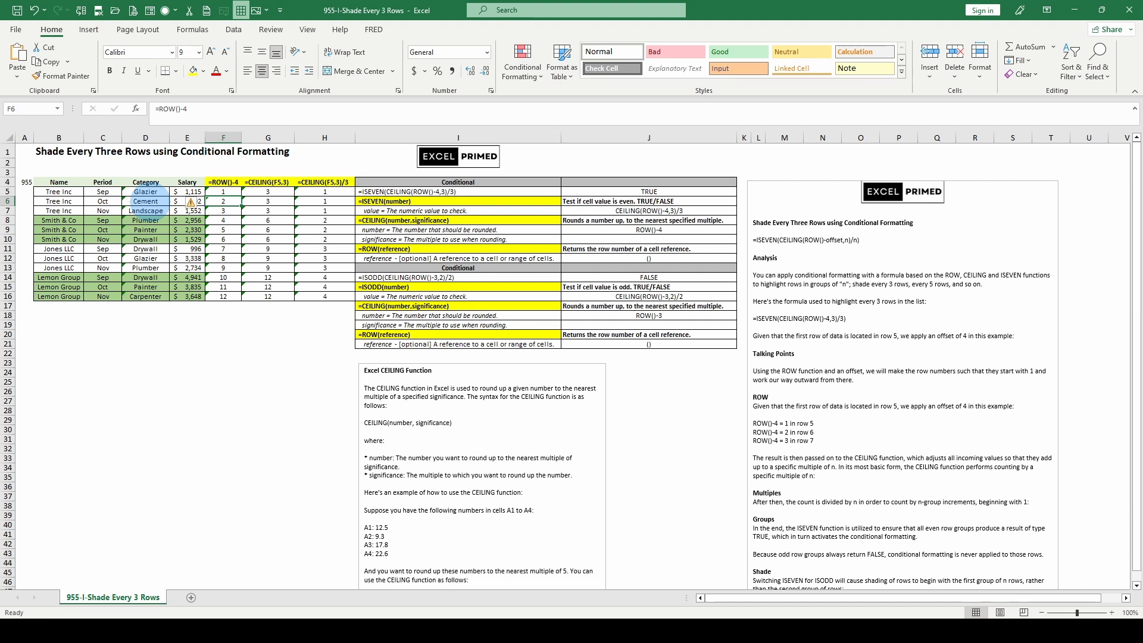
Compare the ROW and CEILING helper formulas across rows 8 to 11, and inspect the group-number formula in H5.
{"action": "left_click", "coordinate": [223, 219]}
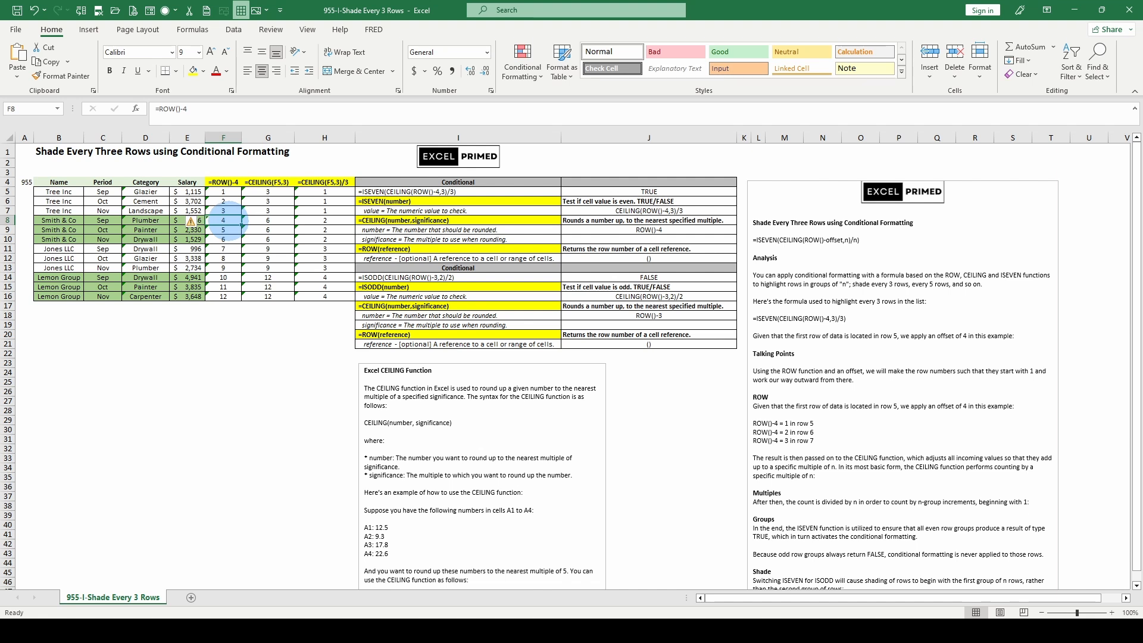
{"action": "key", "text": "Right"}
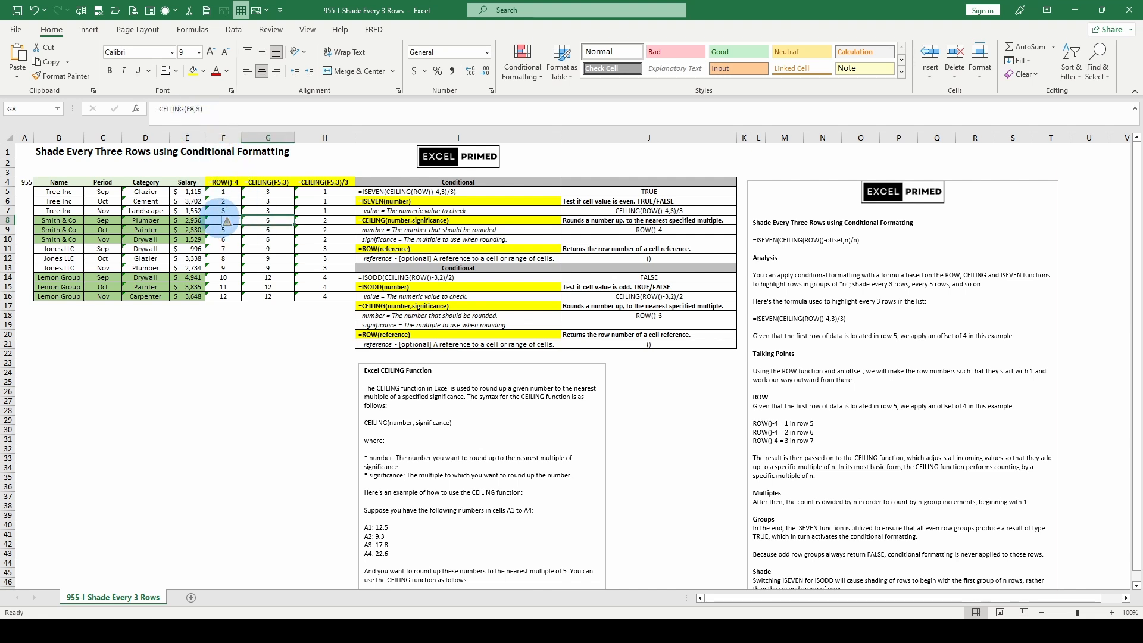
{"action": "key", "text": "Left"}
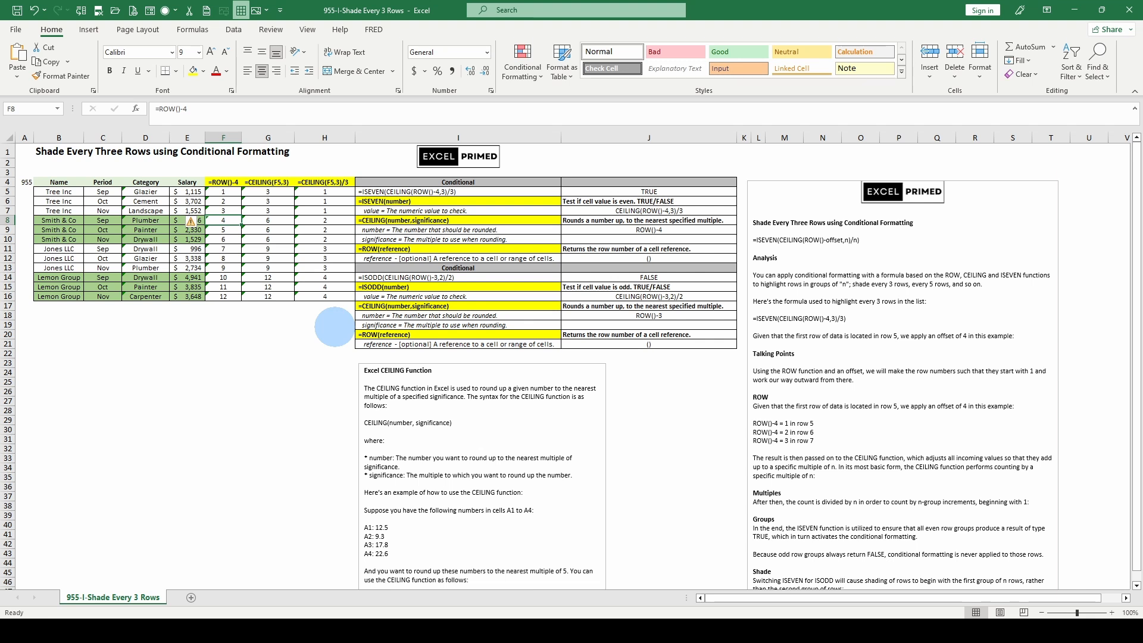
{"action": "key", "text": "Right"}
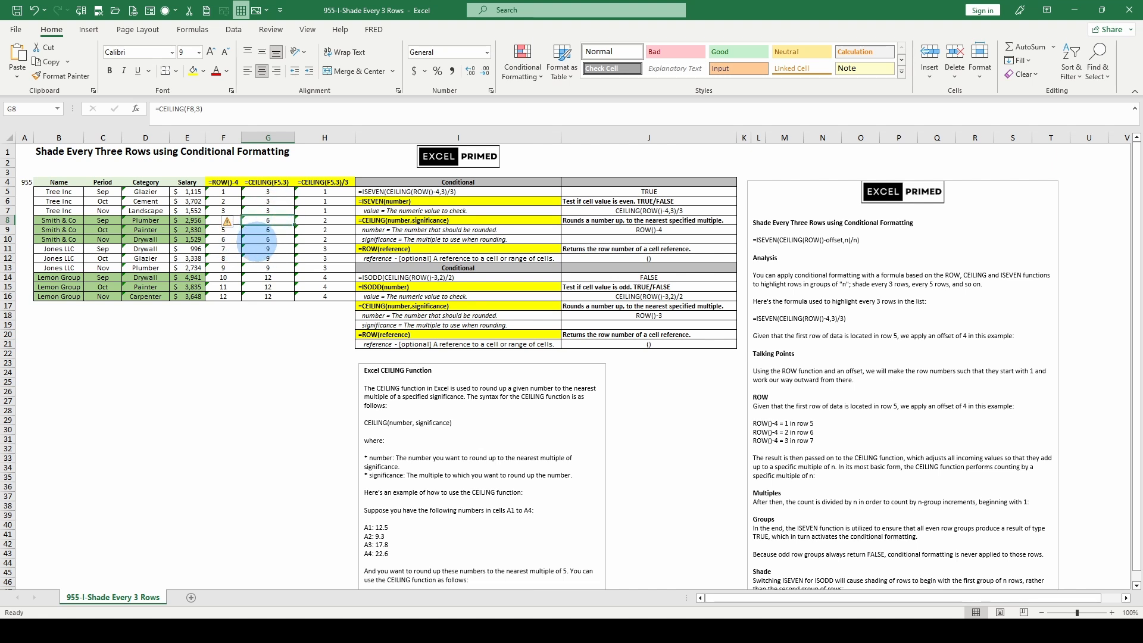
{"action": "left_click", "coordinate": [262, 240]}
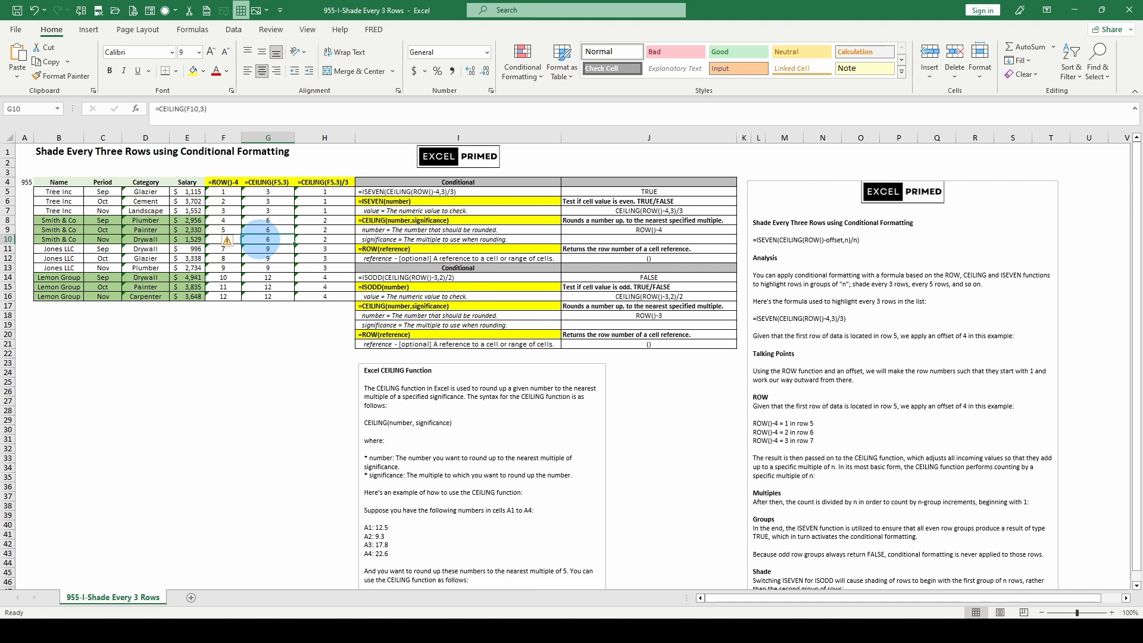
{"action": "left_click", "coordinate": [228, 249]}
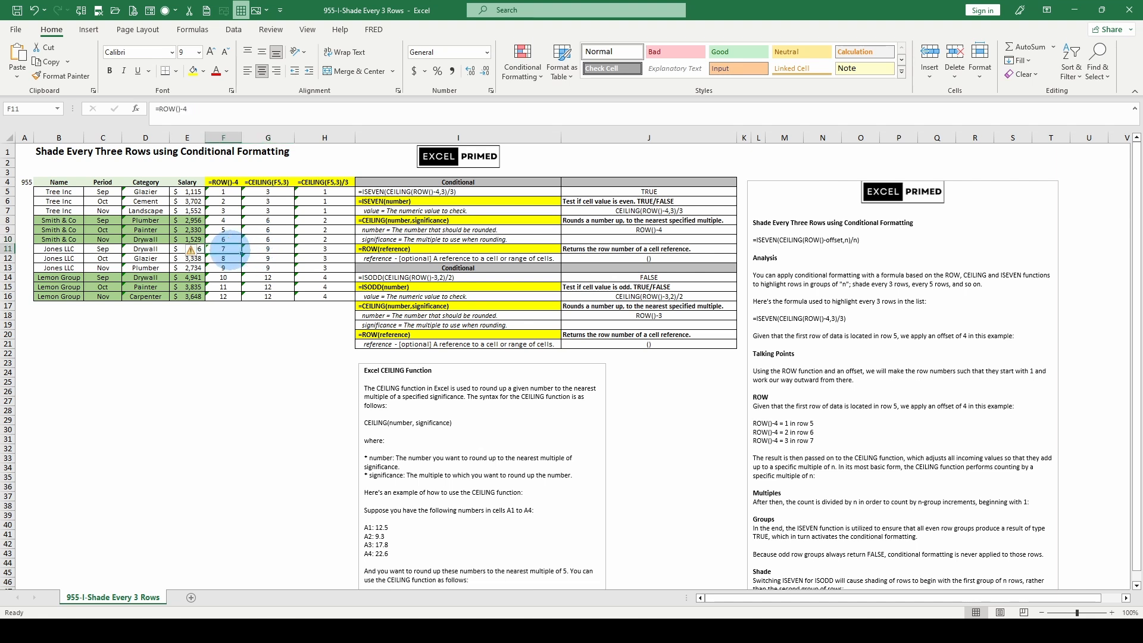
{"action": "left_click", "coordinate": [248, 250]}
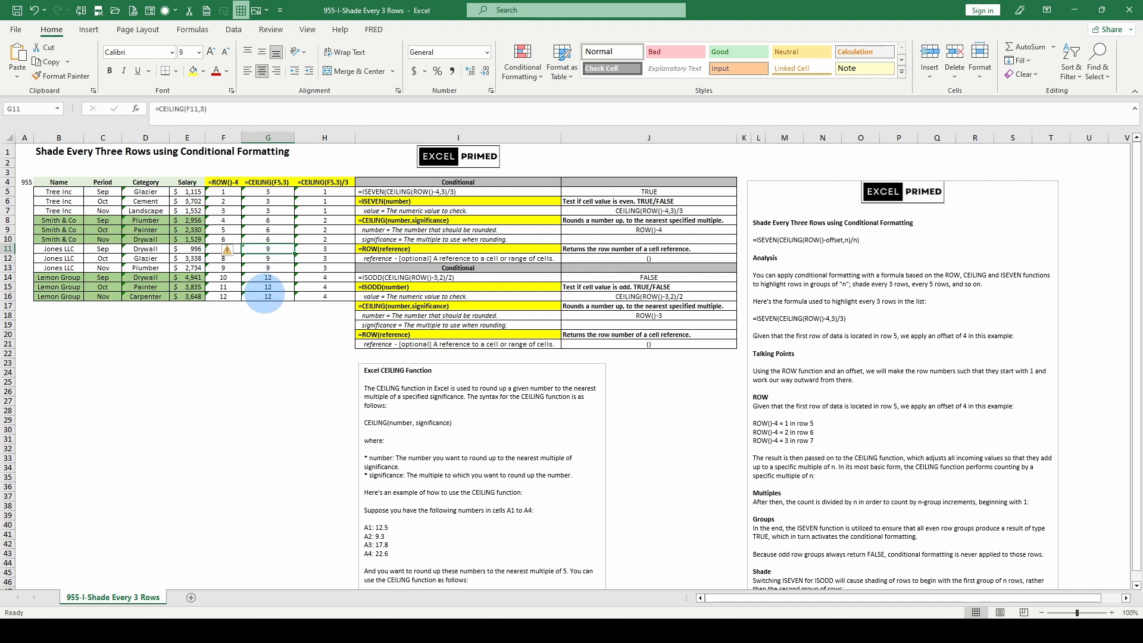
{"action": "left_click", "coordinate": [325, 192]}
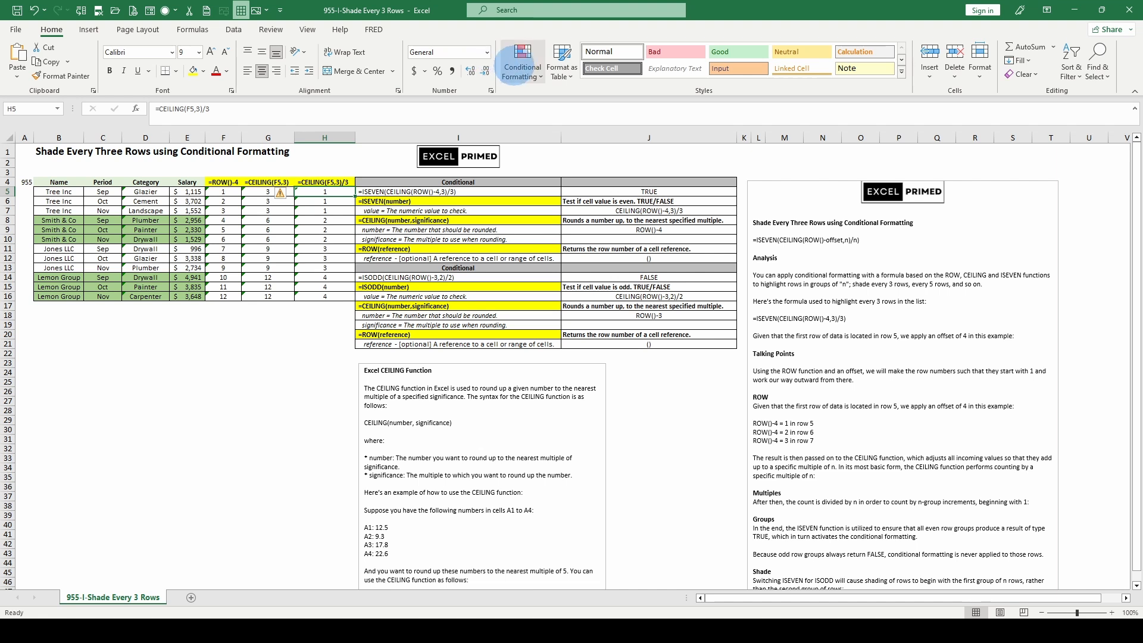
{"action": "left_click", "coordinate": [522, 63]}
{"action": "left_click", "coordinate": [538, 273]}
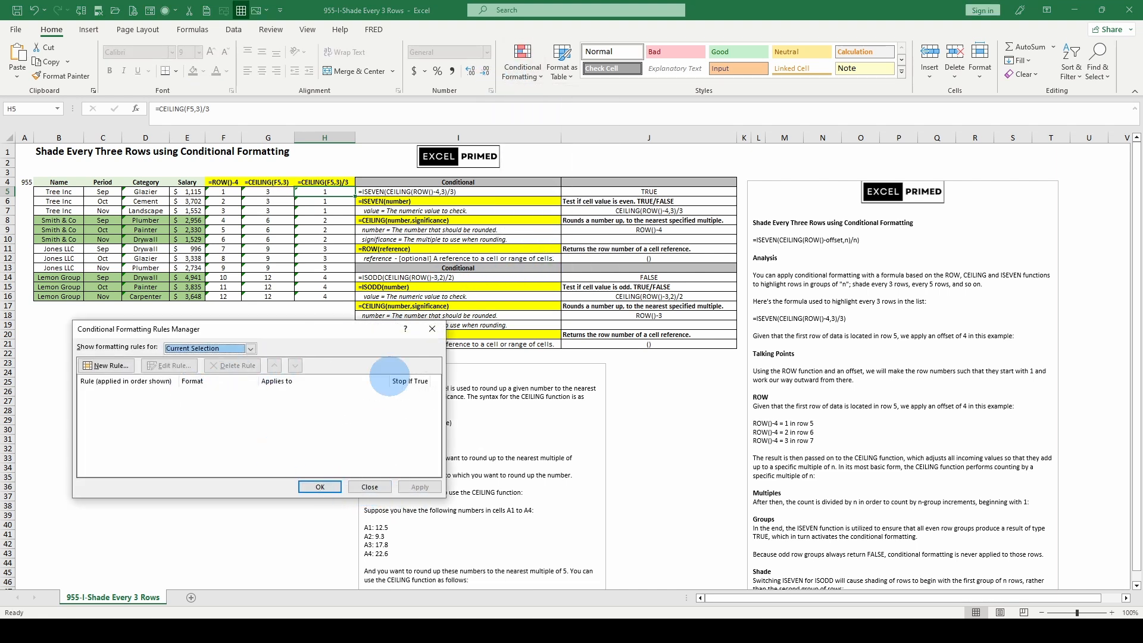
{"action": "left_click", "coordinate": [364, 485]}
Inspect the formula and fill format of the conditional formatting rule on cell B8, leaving the rule as it is.
{"action": "left_click", "coordinate": [59, 220]}
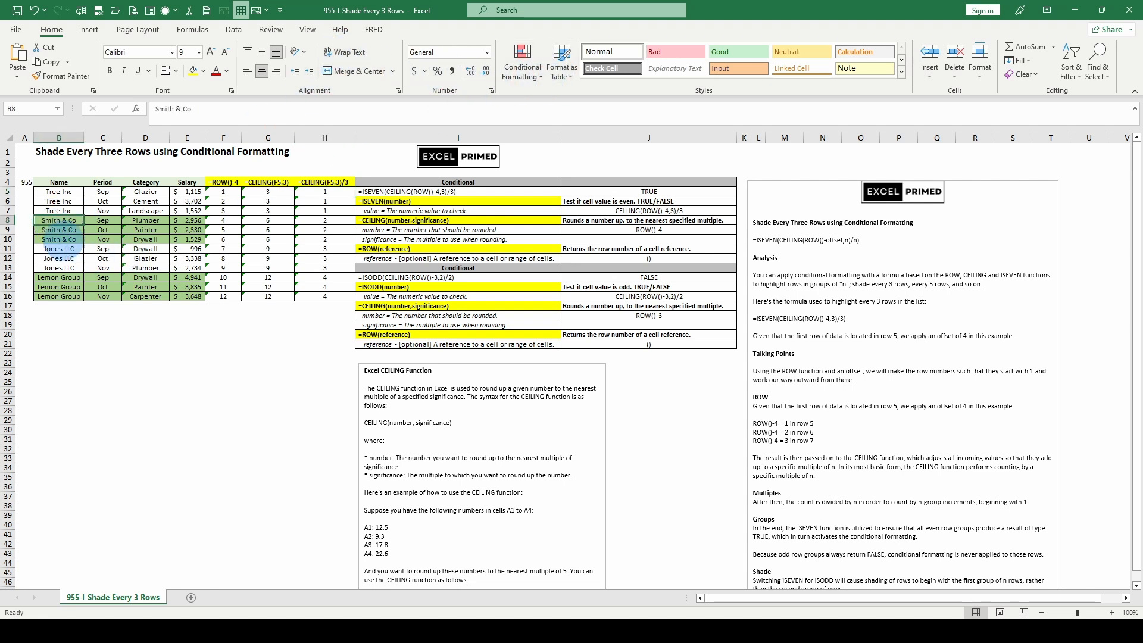
{"action": "left_click", "coordinate": [536, 71]}
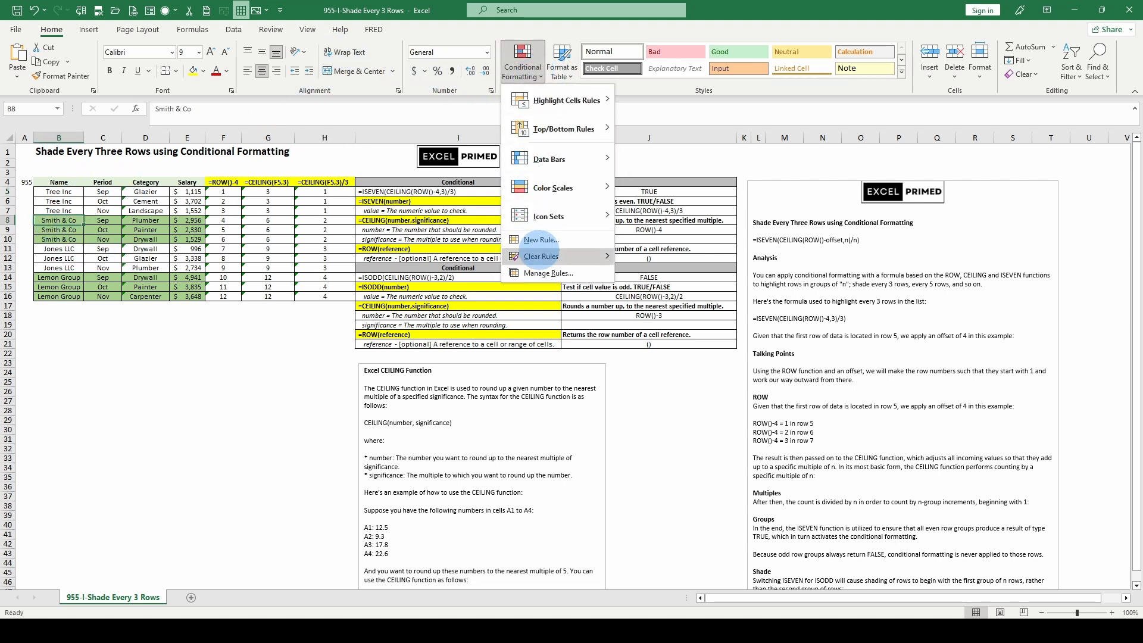
{"action": "left_click", "coordinate": [538, 274]}
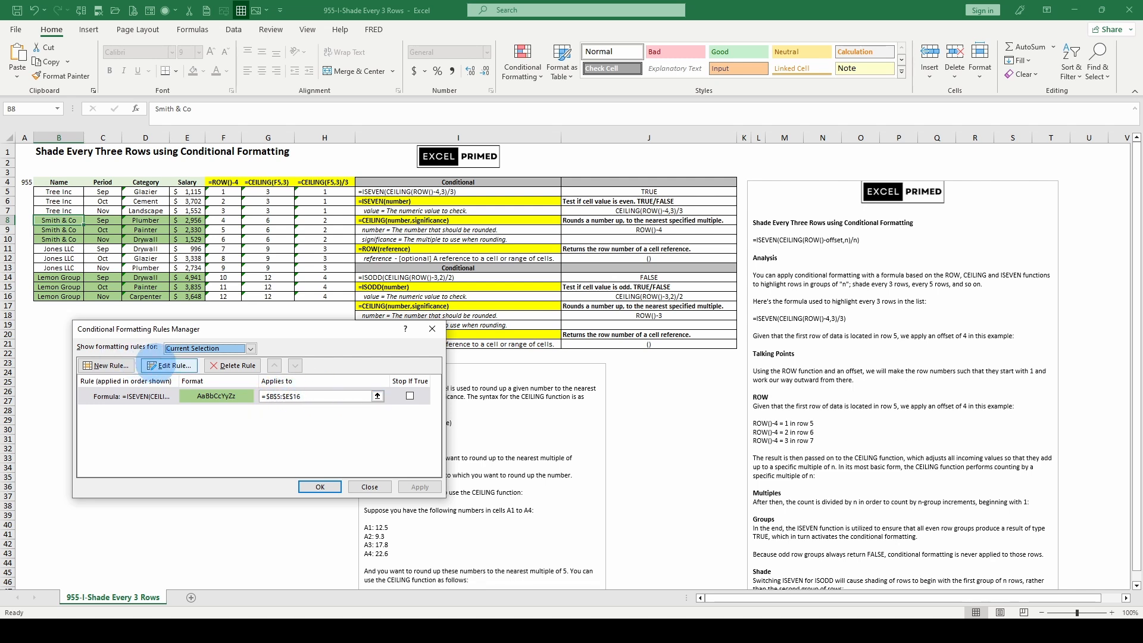
{"action": "left_click", "coordinate": [156, 365]}
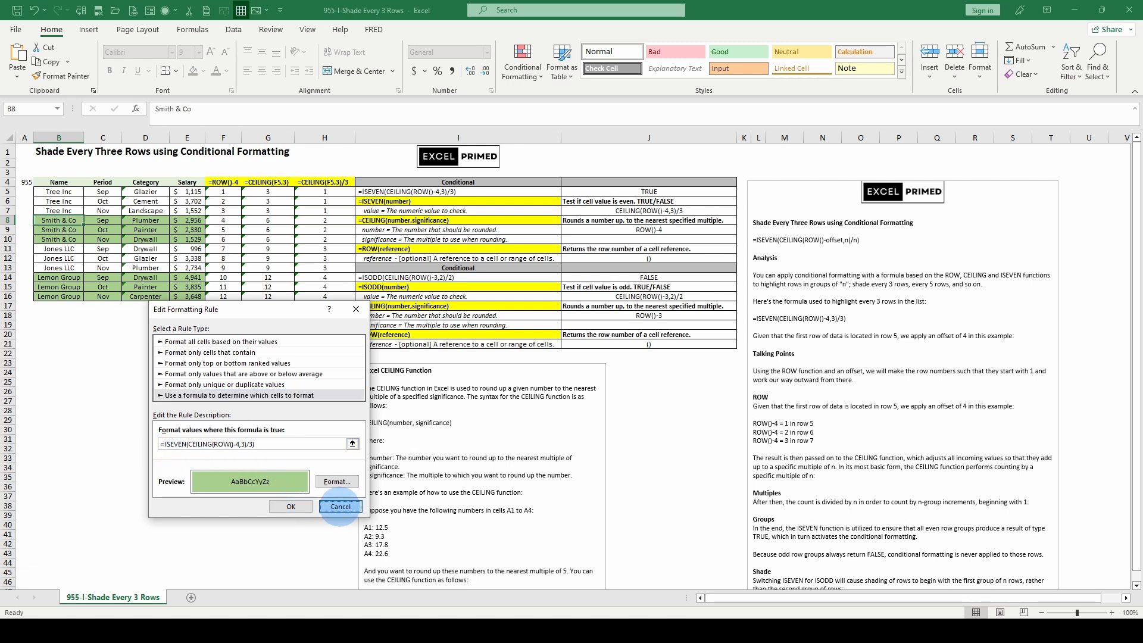
{"action": "left_click", "coordinate": [340, 506]}
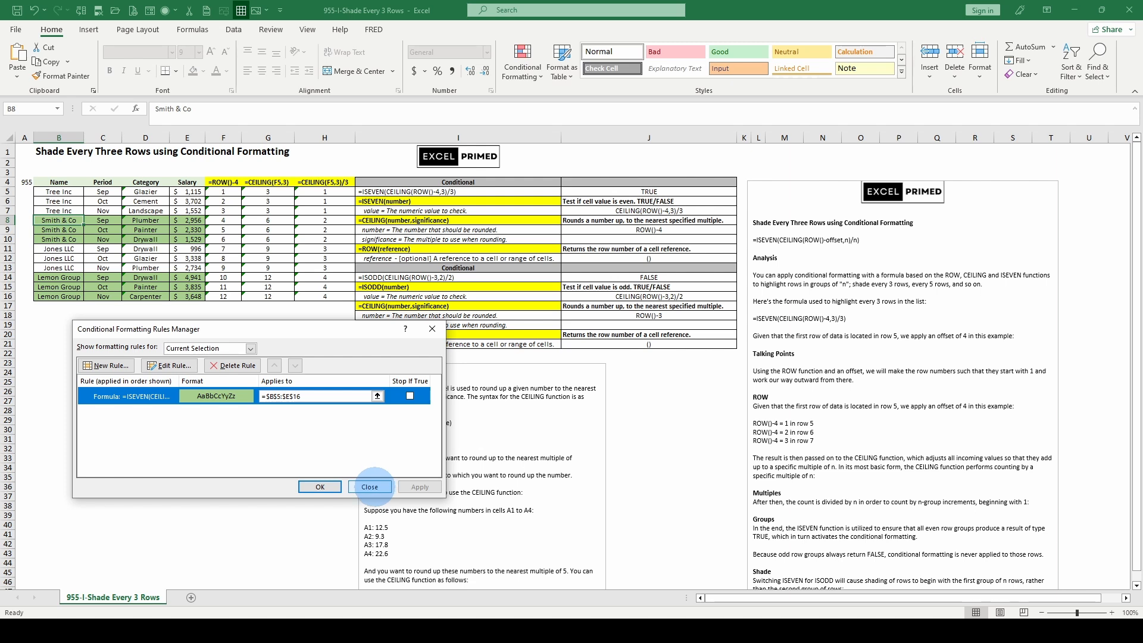
{"action": "left_click", "coordinate": [369, 486]}
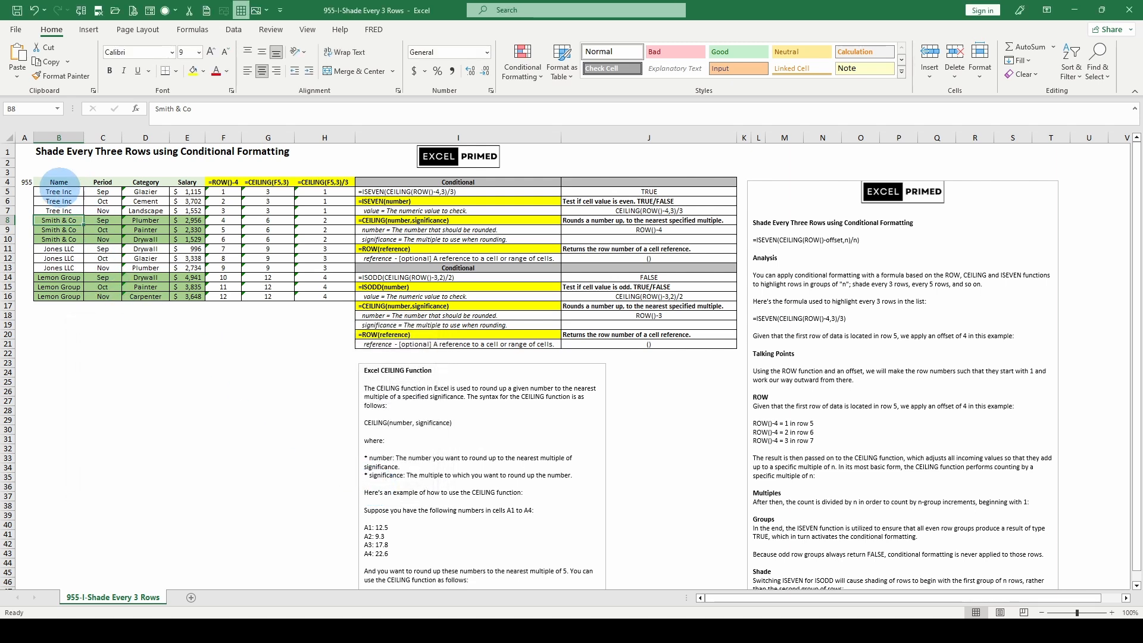
Select the data range B5:E16 and review the conditional formatting rule that applies to it.
{"action": "left_click", "coordinate": [59, 191]}
{"action": "left_click_drag", "start_coordinate": [56, 185], "coordinate": [174, 302]}
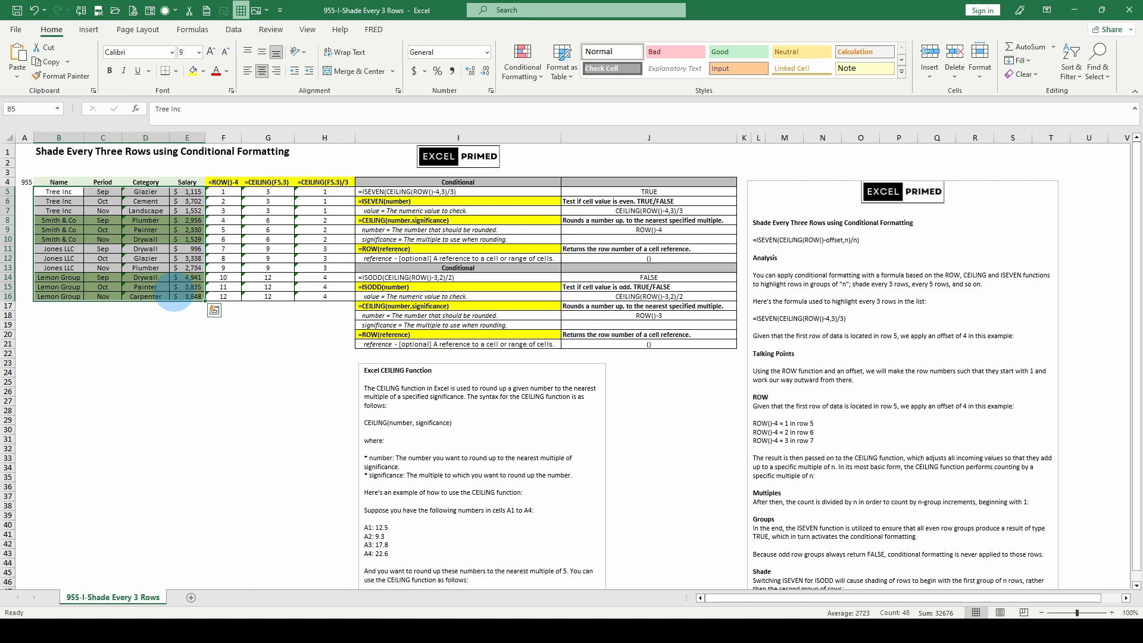
{"action": "left_click", "coordinate": [522, 56]}
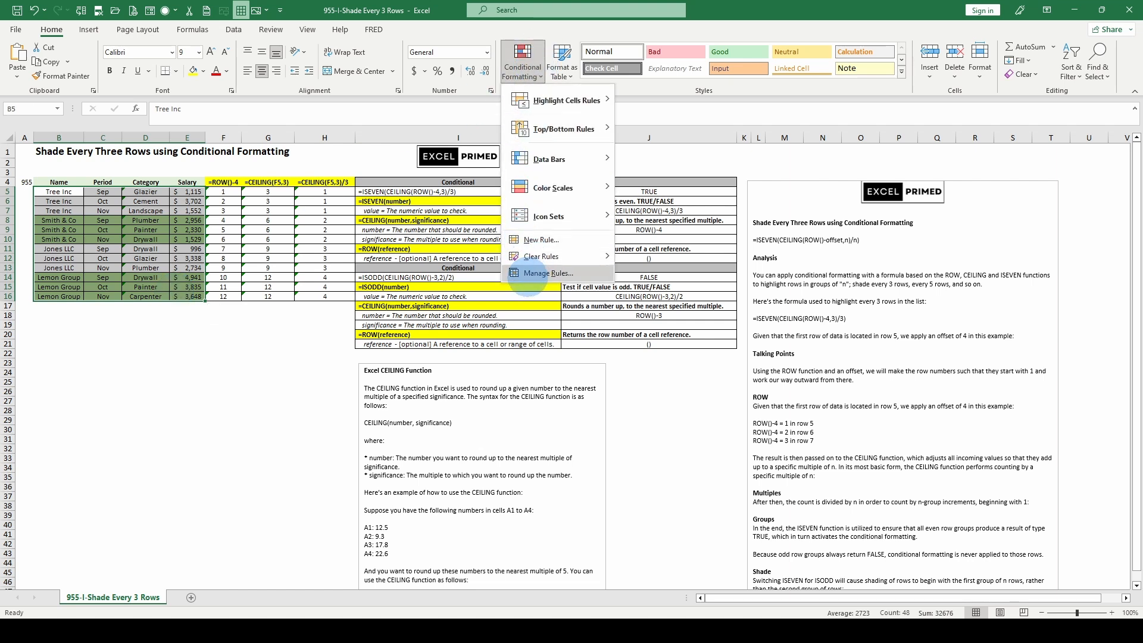
{"action": "left_click", "coordinate": [527, 273]}
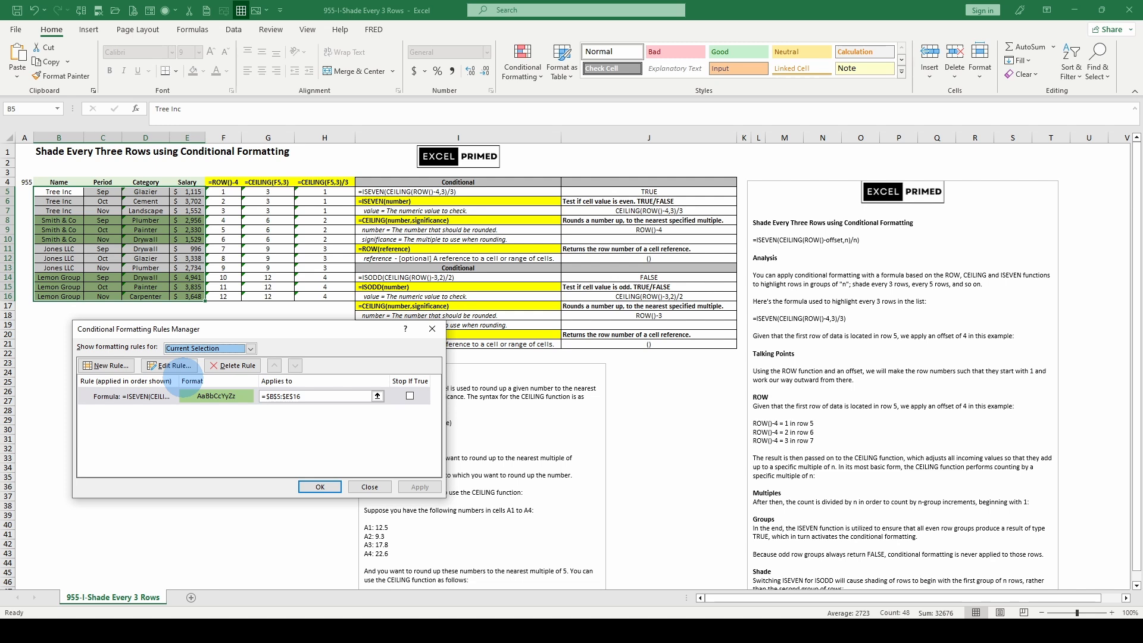
{"action": "key", "text": "Escape"}
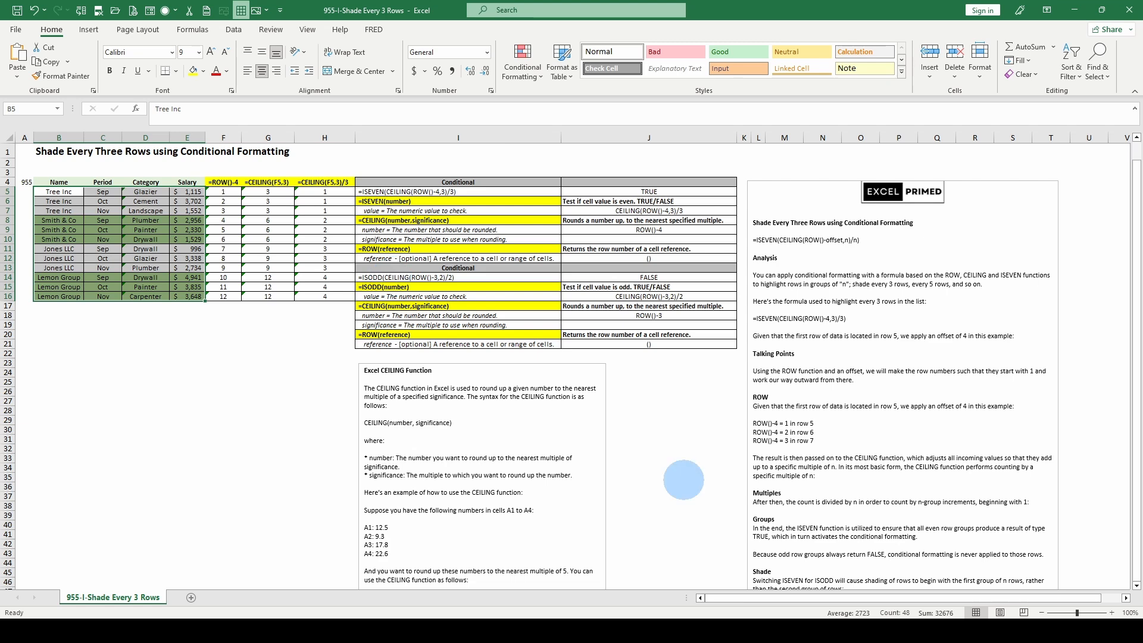
Look through the CEILING function notes and the analysis text down to the Shade section.
{"action": "scroll", "coordinate": [899, 335], "scroll_direction": "down", "scroll_amount": 3}
{"action": "scroll", "coordinate": [899, 335], "scroll_direction": "down", "scroll_amount": 3}
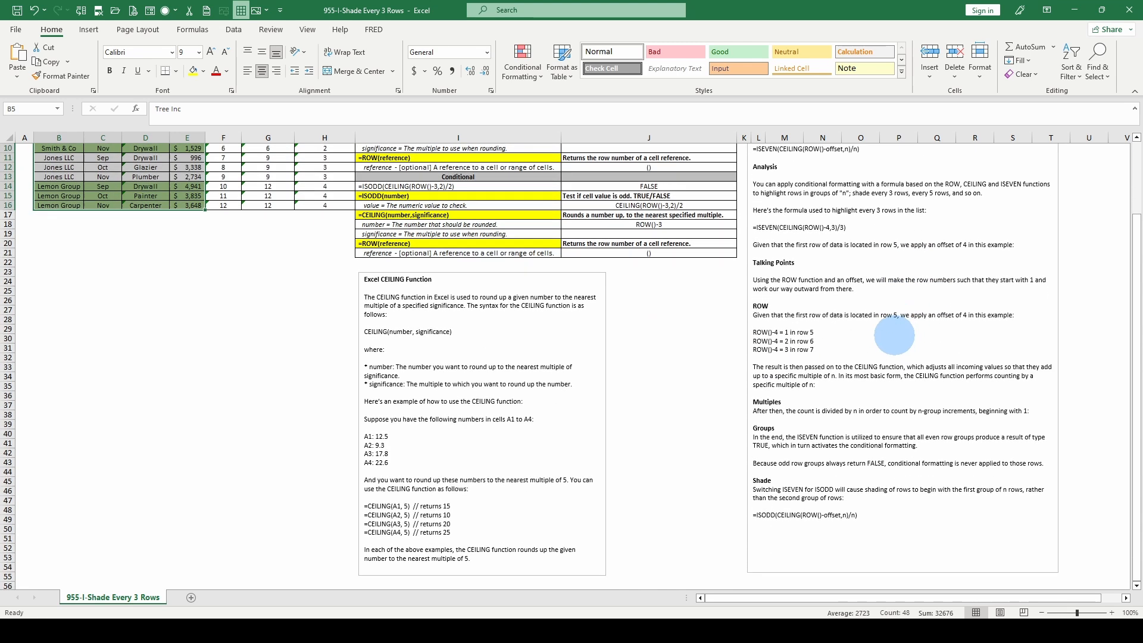
{"action": "scroll", "coordinate": [833, 364], "scroll_direction": "up", "scroll_amount": 4}
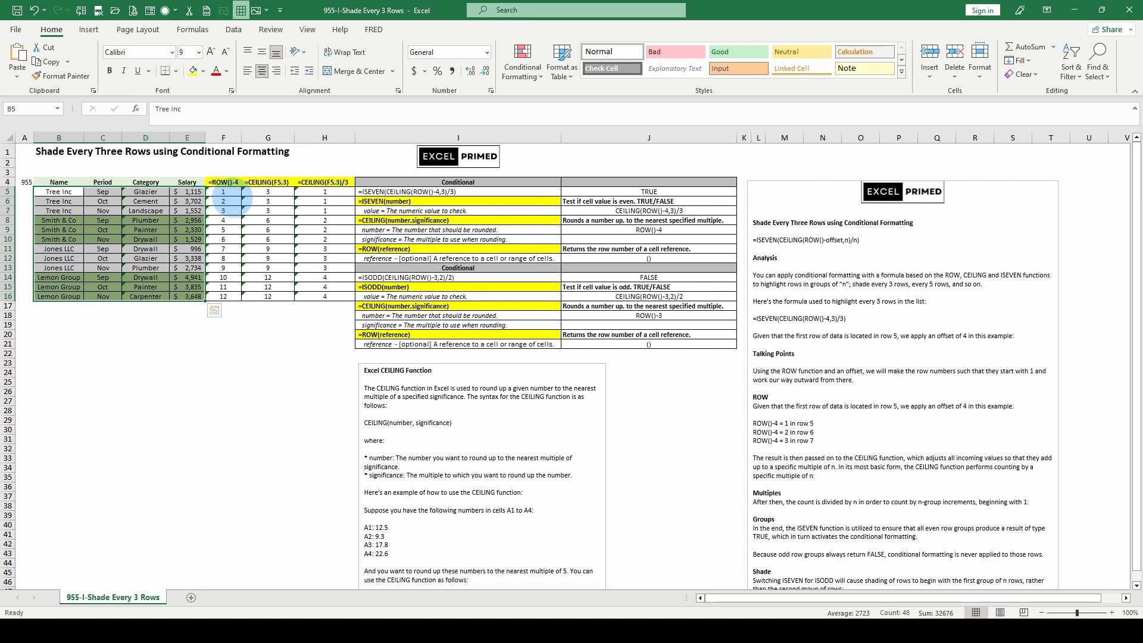
Review the ISEVEN formula in I5 against its ROW, CEILING and divided-by-3 helper formulas in F5, G5 and H5.
{"action": "left_click", "coordinate": [360, 190]}
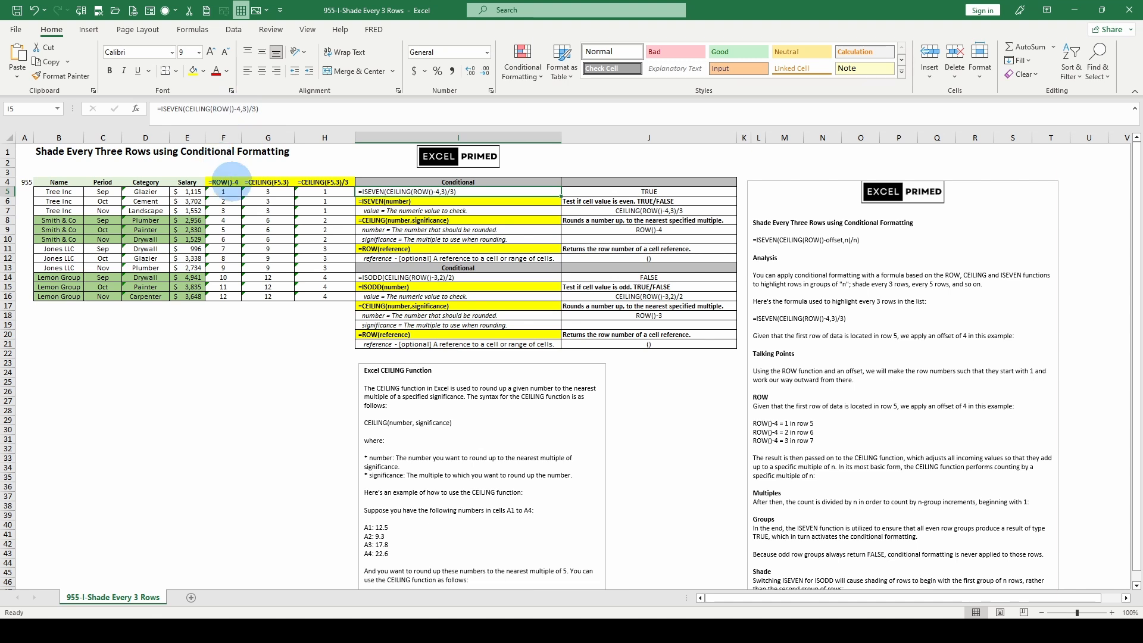
{"action": "left_click", "coordinate": [223, 181]}
{"action": "left_click", "coordinate": [268, 182]}
{"action": "left_click", "coordinate": [268, 192]}
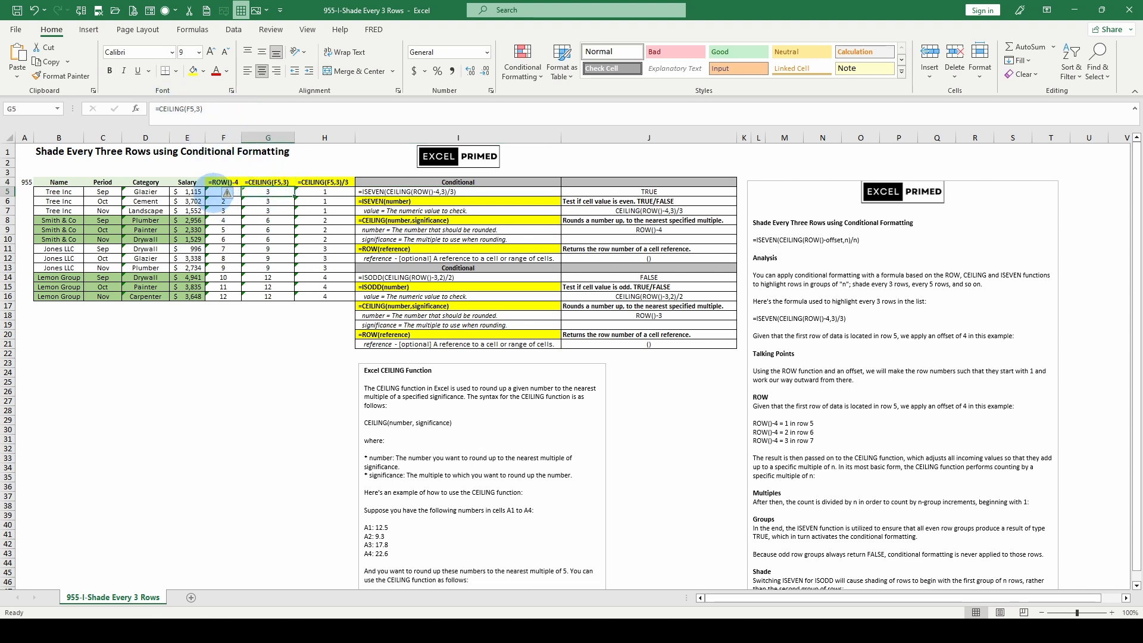
{"action": "left_click", "coordinate": [222, 192]}
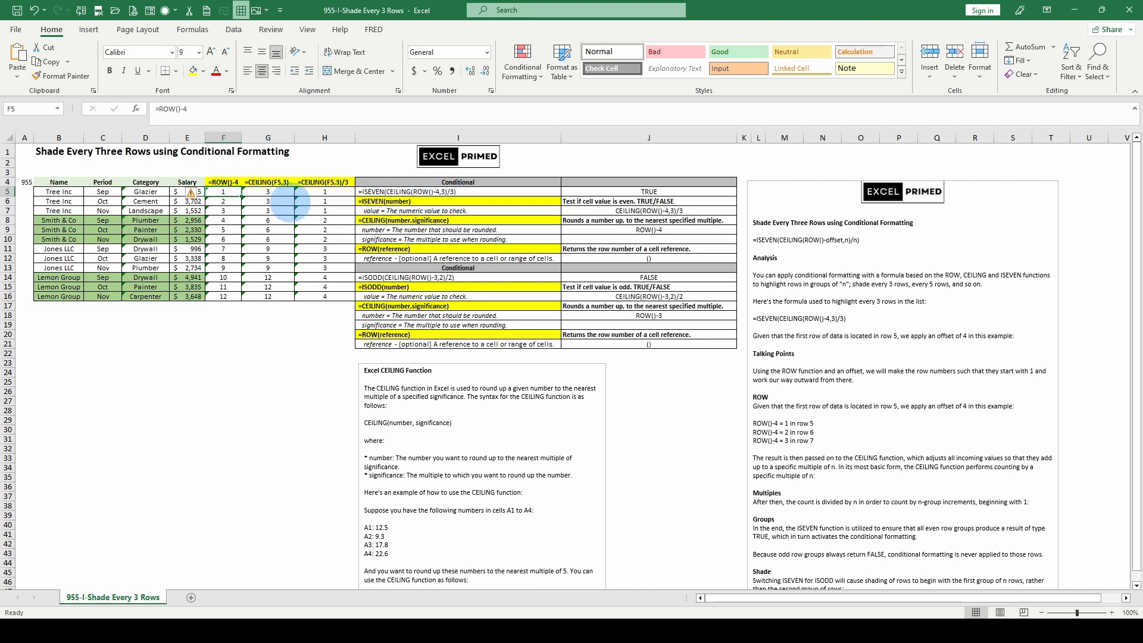
{"action": "left_click", "coordinate": [324, 192]}
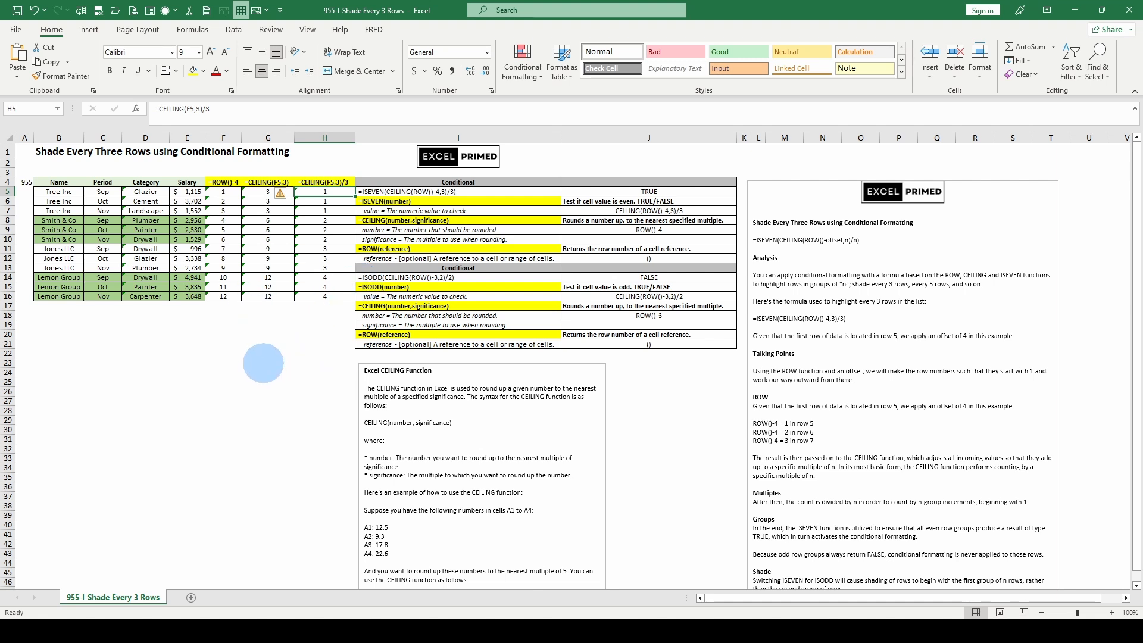
{"action": "left_click", "coordinate": [271, 325]}
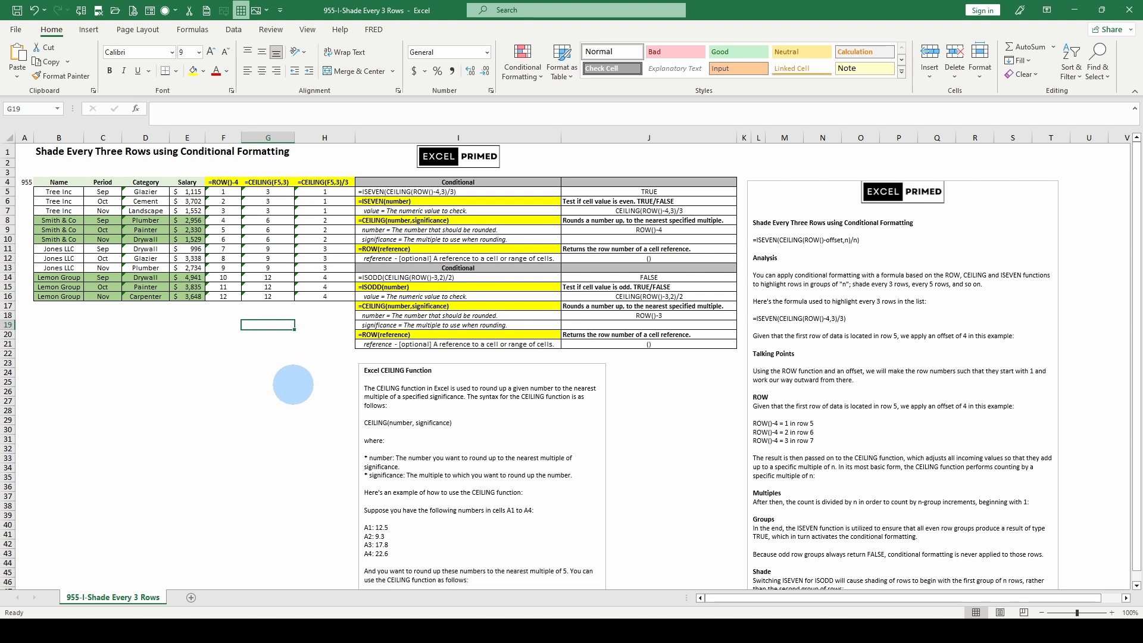